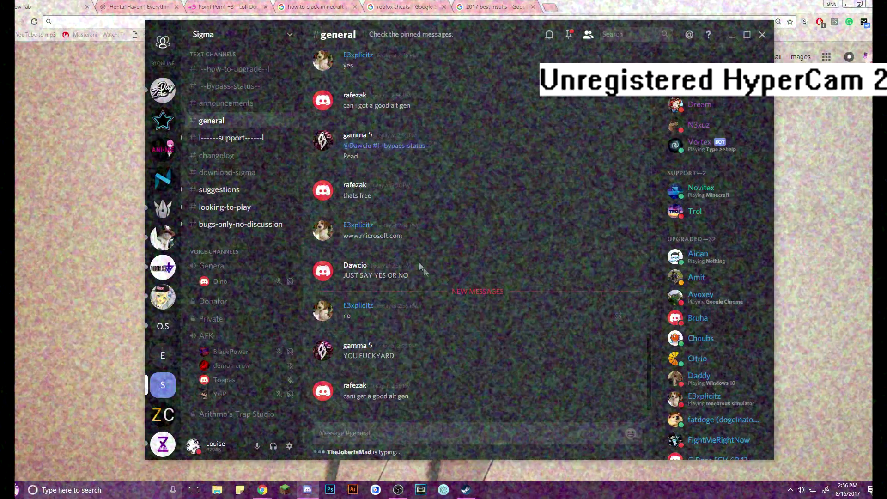
Step: Open the download-sigma channel on the Sigma Discord server, switch to the MEGA page for Sigma.zip and close the unneeded browser tab
click(259, 45)
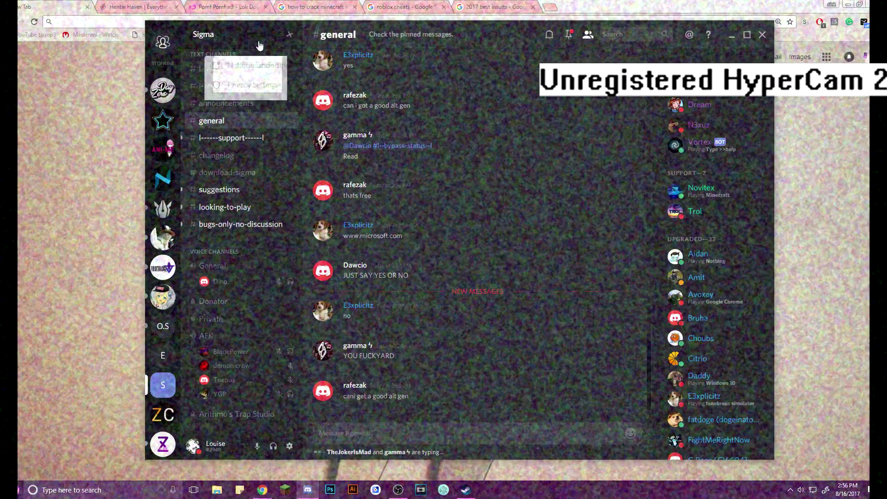
click(258, 48)
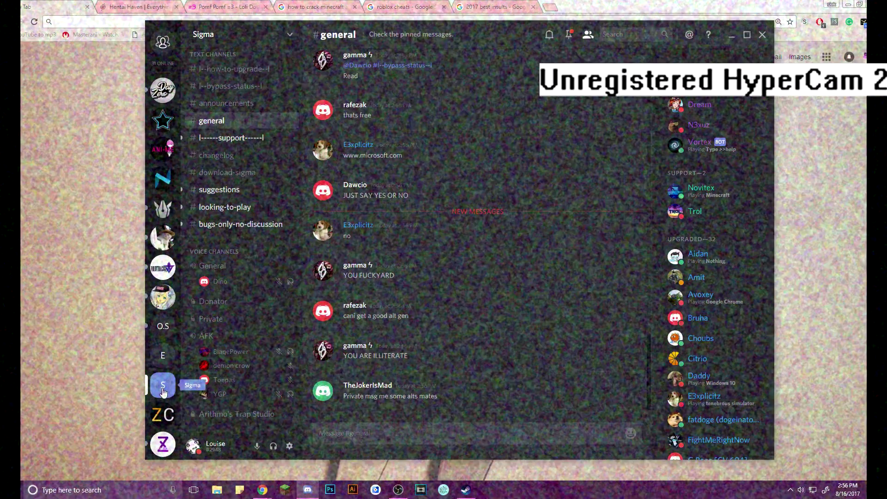
click(250, 173)
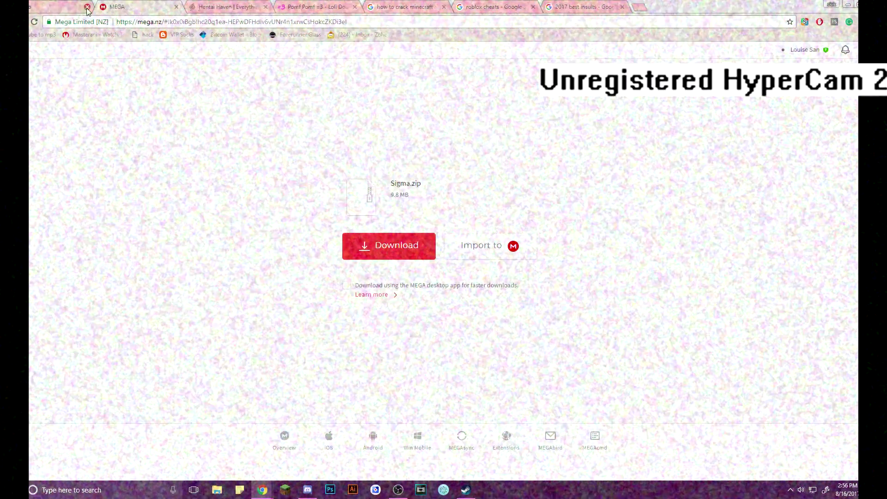
click(87, 7)
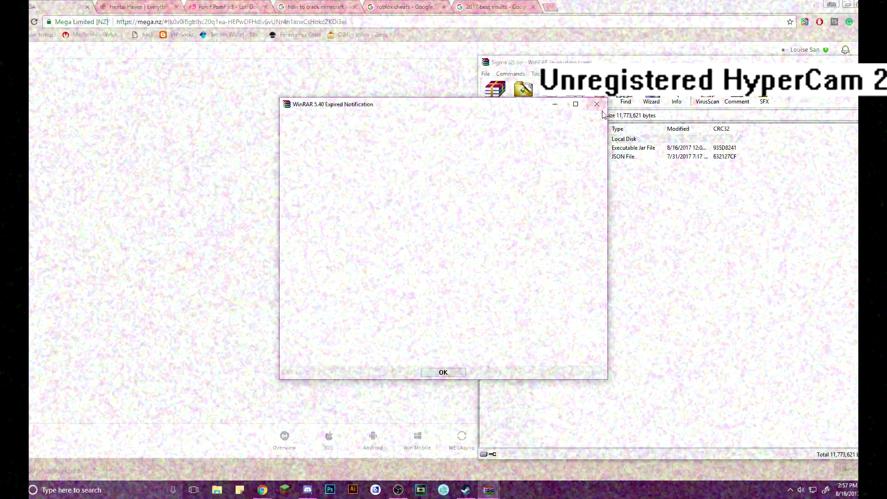
Step: Dismiss the WinRAR expiry notice and reposition the Sigma (2).zip archive window
click(597, 105)
drag(601, 61, 321, 47)
drag(283, 203, 258, 151)
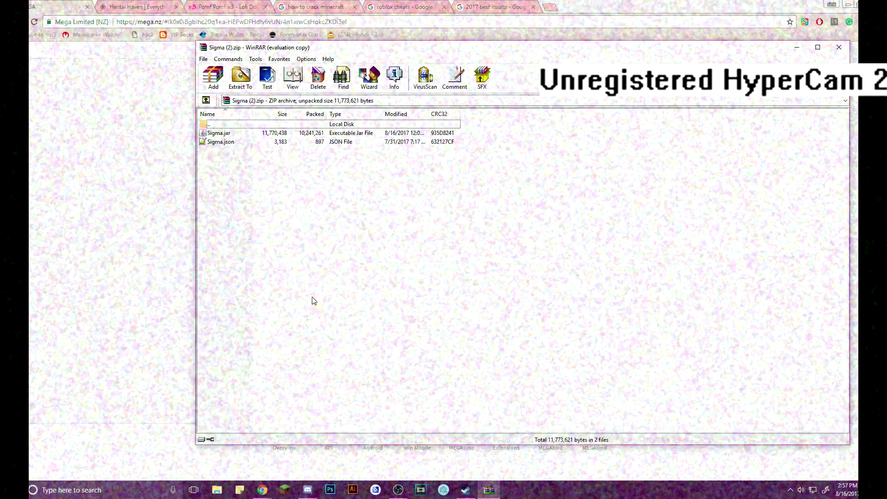
Step: Open the versions folder inside .minecraft by way of %appdata%
key(super+r)
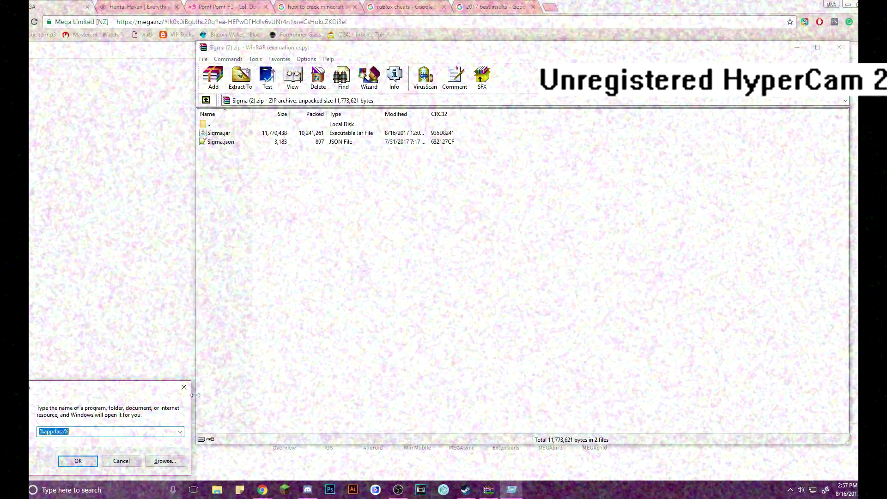
click(90, 462)
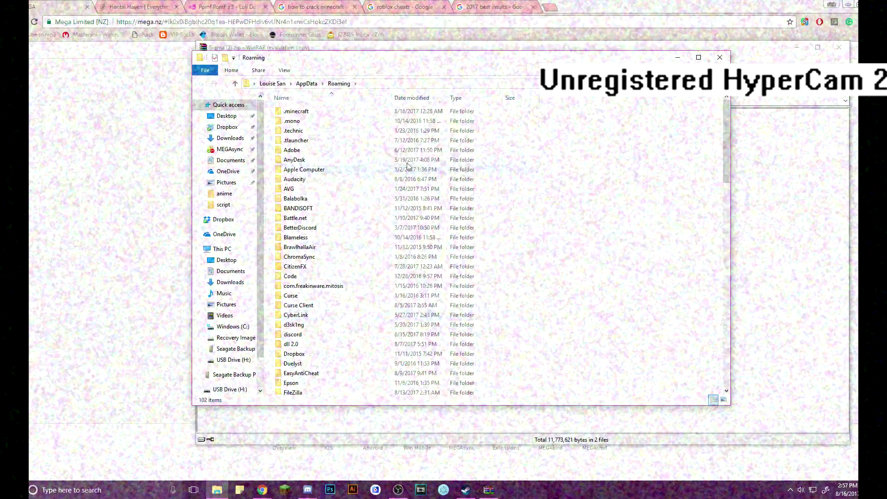
double_click(305, 112)
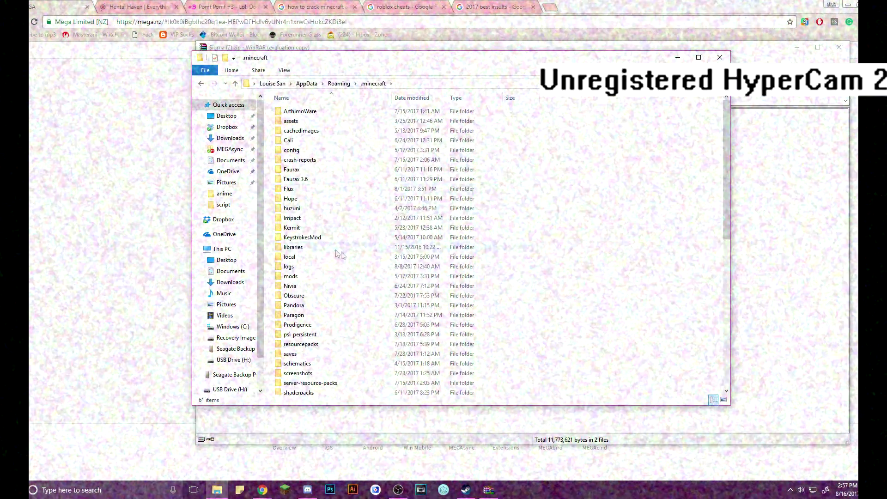
scroll(360, 258, down, 5)
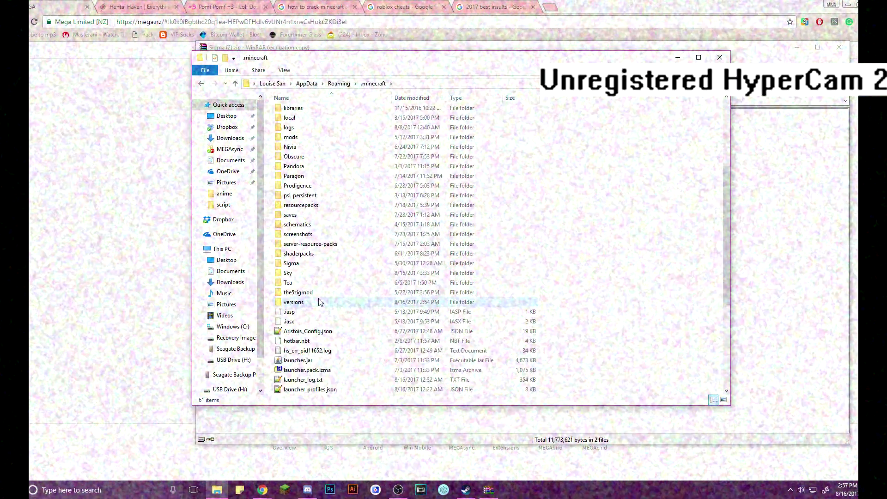
double_click(320, 302)
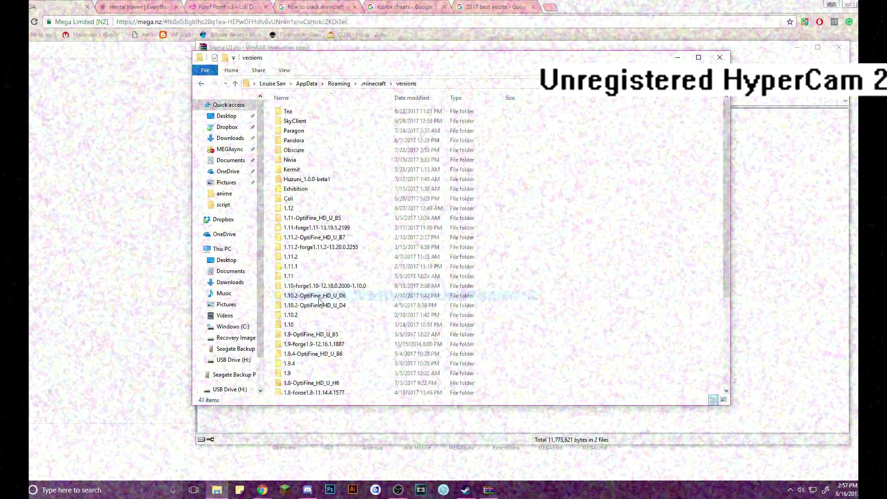
Step: Create a new folder named Sigma in the versions folder
right_click(477, 202)
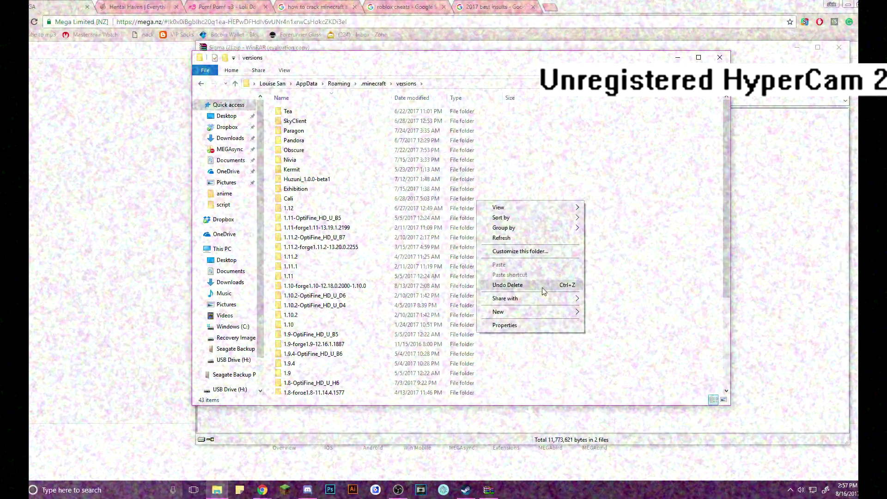
mouse_move(508, 312)
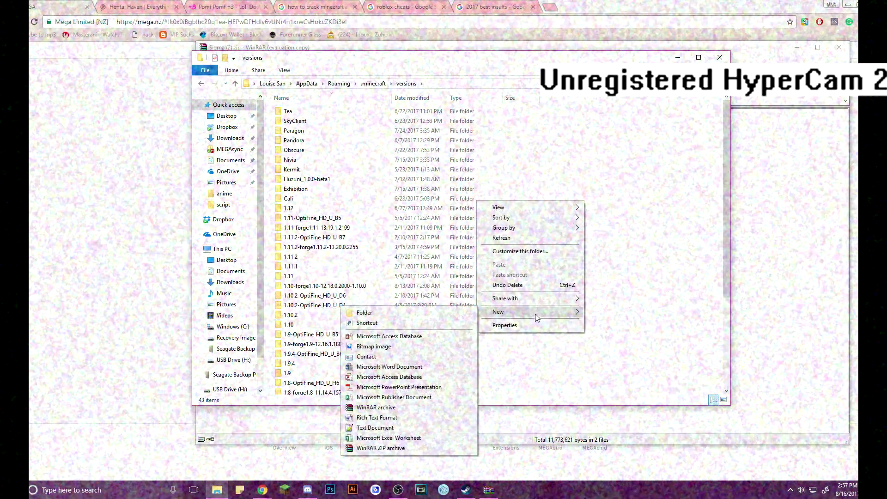
click(426, 317)
text(Sigma)
key(Return)
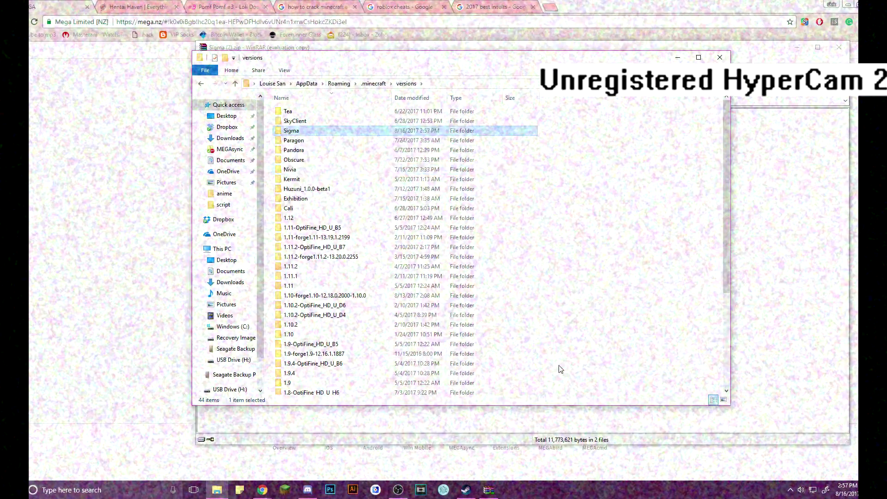
Step: Extract Sigma.jar and Sigma.json from the archive into the new Sigma folder
click(750, 245)
drag(271, 184, 237, 150)
drag(300, 51, 508, 51)
drag(453, 222, 433, 137)
drag(433, 136, 341, 131)
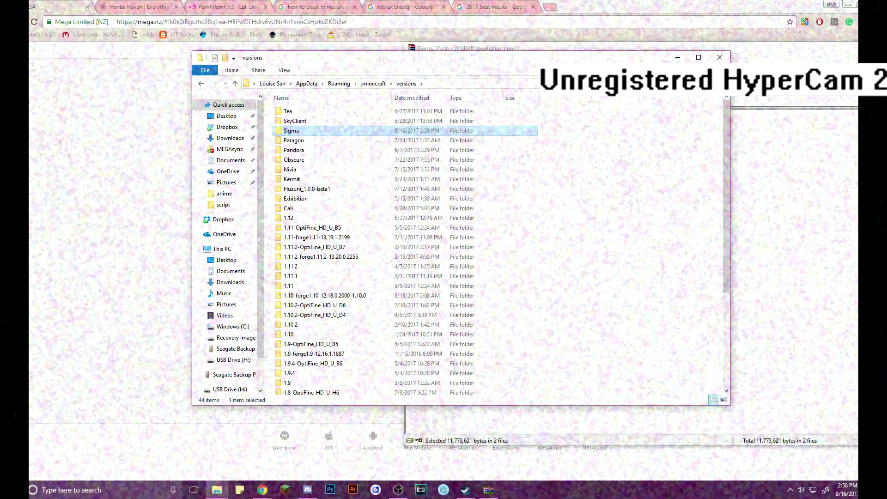
Step: Check the extracted Sigma.jar and Sigma.json in the Sigma folder and close the folder window
double_click(459, 132)
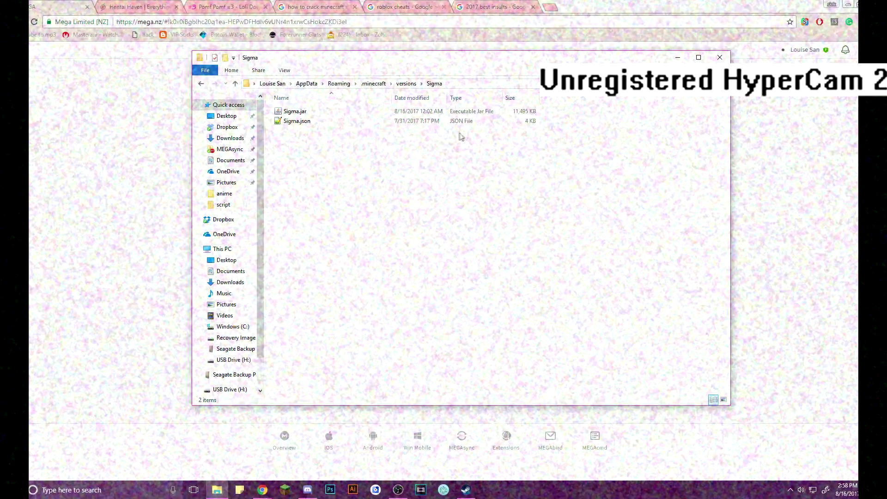
drag(407, 205, 367, 48)
click(656, 282)
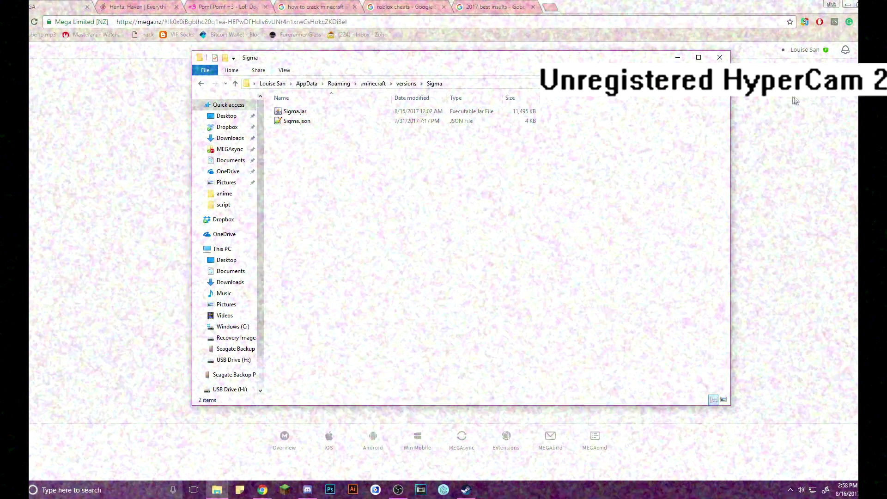
click(719, 58)
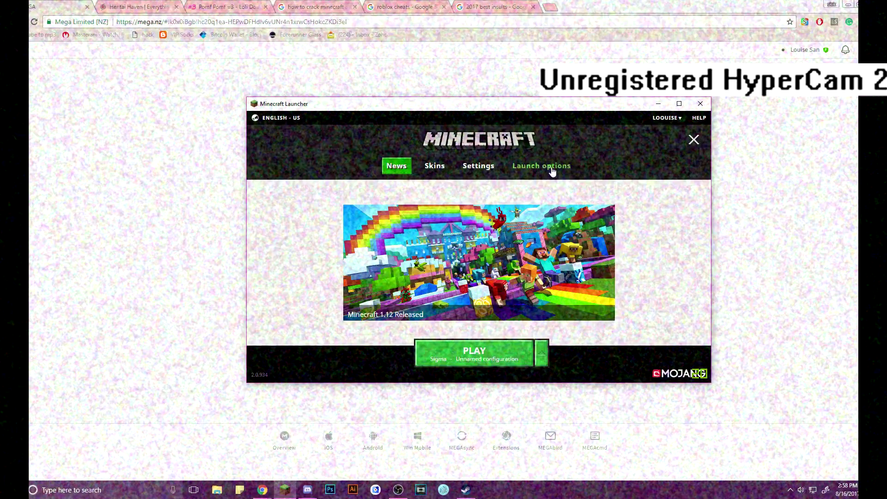
Step: Add a launch configuration named OMGBYPASSHYPIXELOK using version release Sigma and save it
click(553, 172)
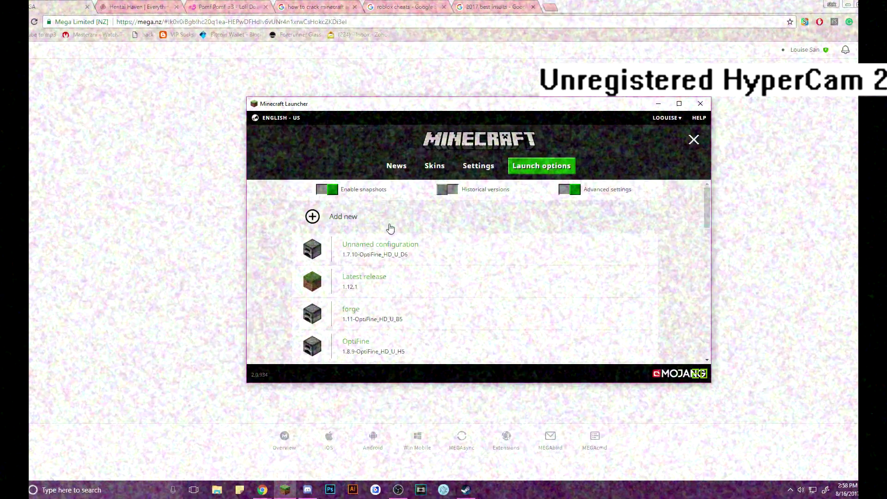
click(415, 225)
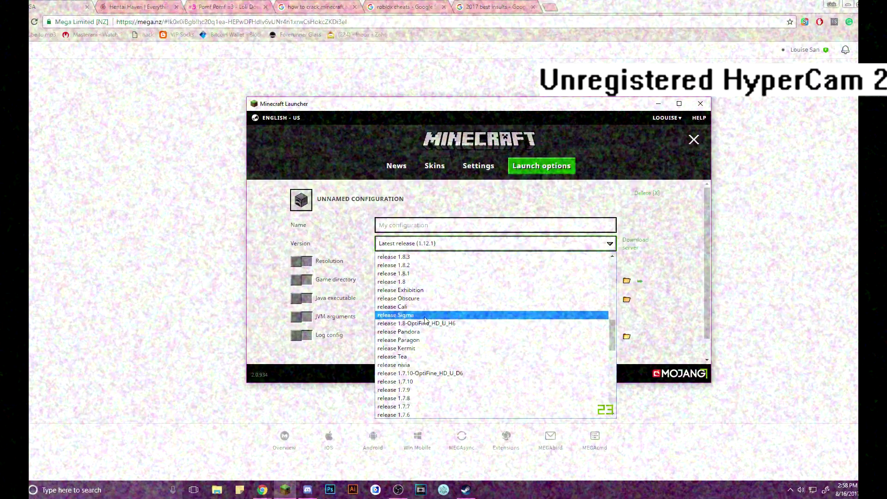
click(402, 315)
text(OMGBYPASS)
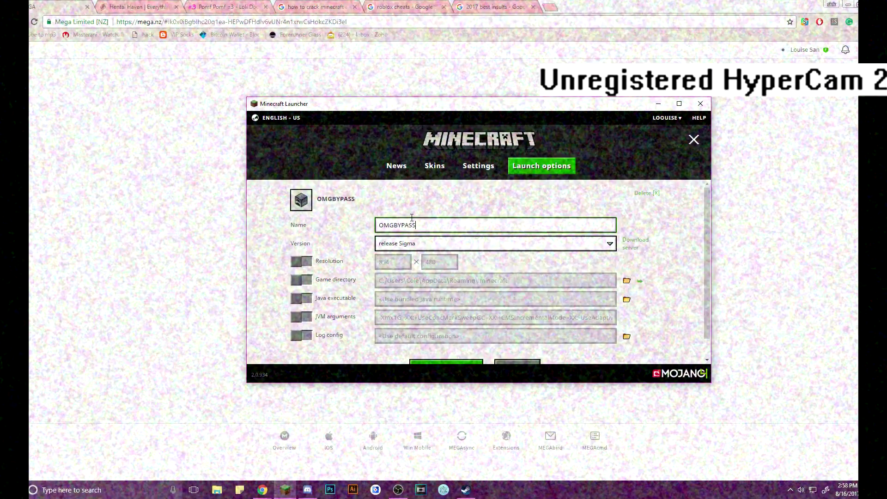
text(HYPIXELOK)
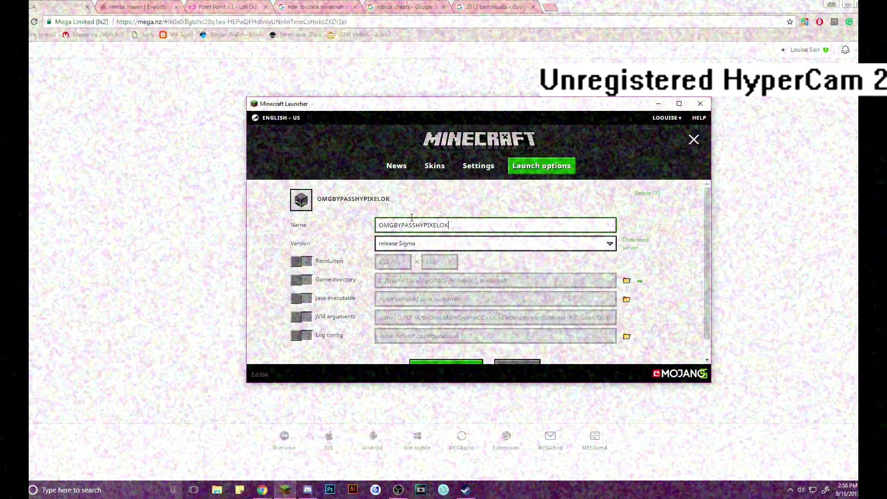
scroll(453, 342, down, 1)
click(460, 351)
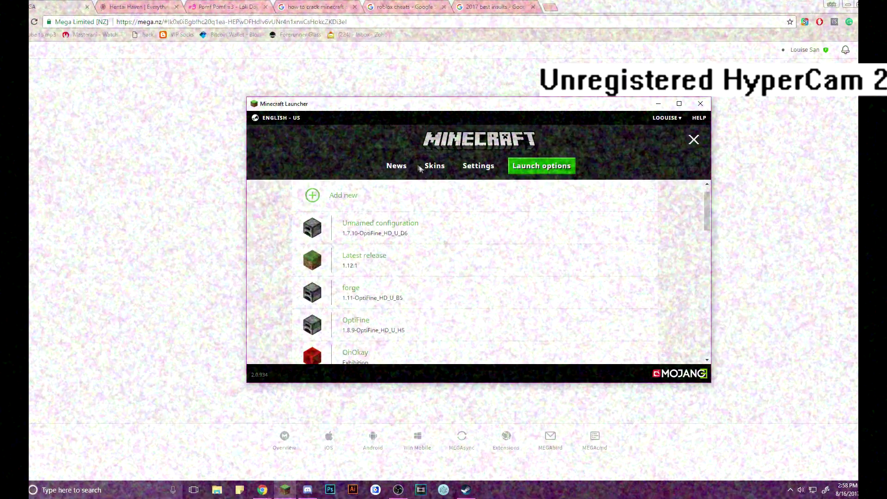
Step: Launch the game with the OMGBYPASSHYPIXELOK configuration and maximize the game window
click(397, 165)
click(541, 353)
scroll(522, 319, down, 6)
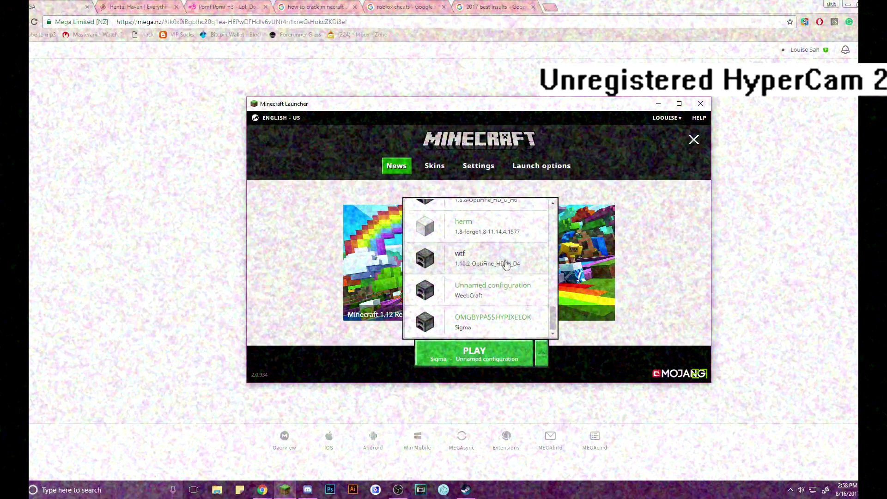
scroll(507, 278, up, 4)
scroll(505, 299, down, 4)
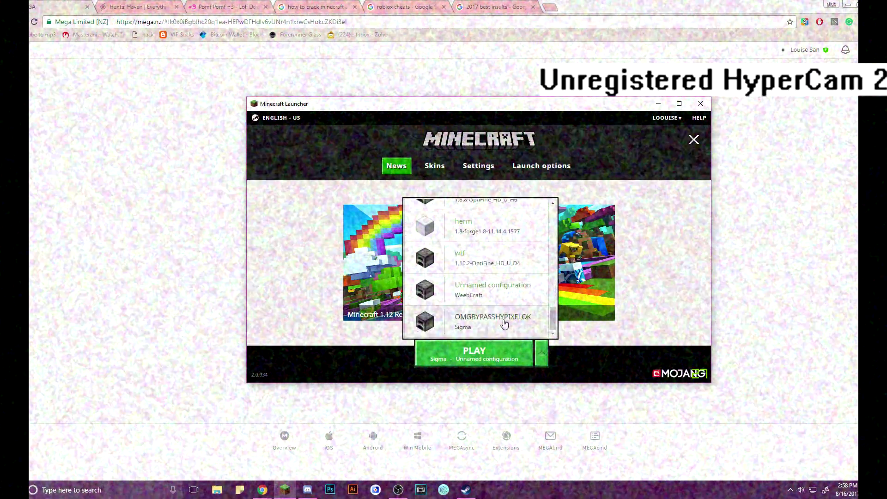
click(504, 324)
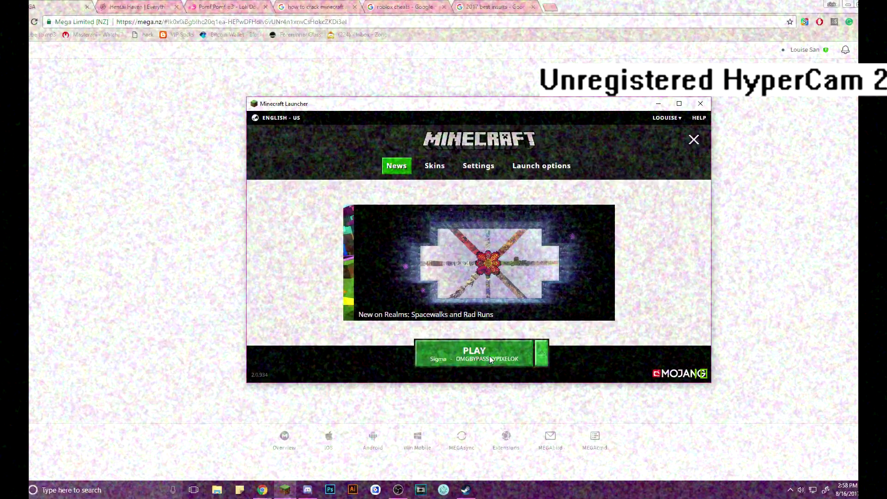
click(490, 358)
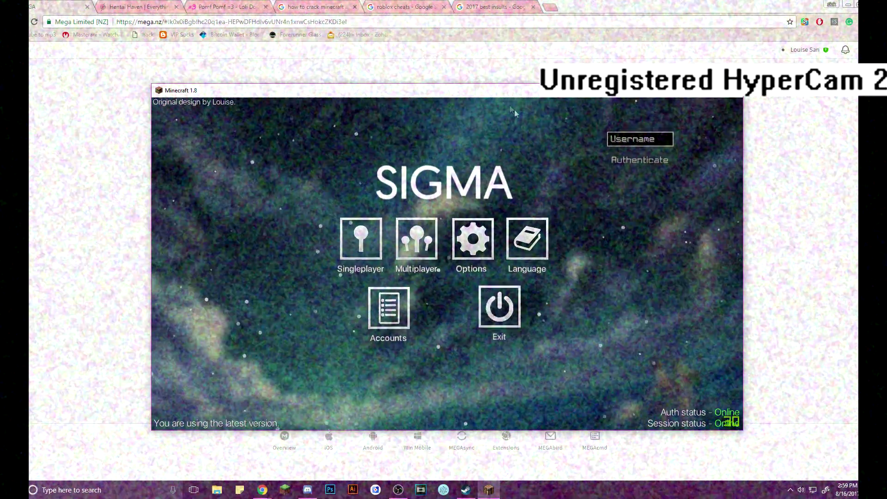
double_click(467, 93)
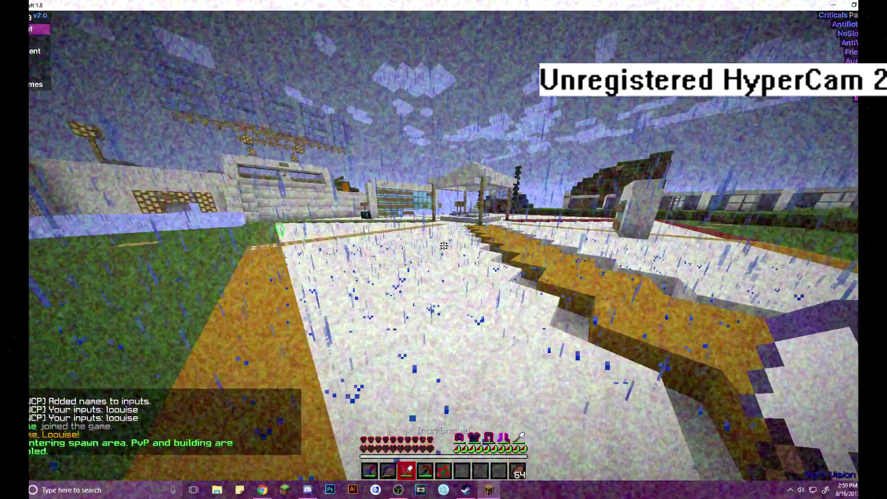
Step: Send the in-game chat message "o man im using sigma 2.0 am i cool now"
key(Tab)
text(t)
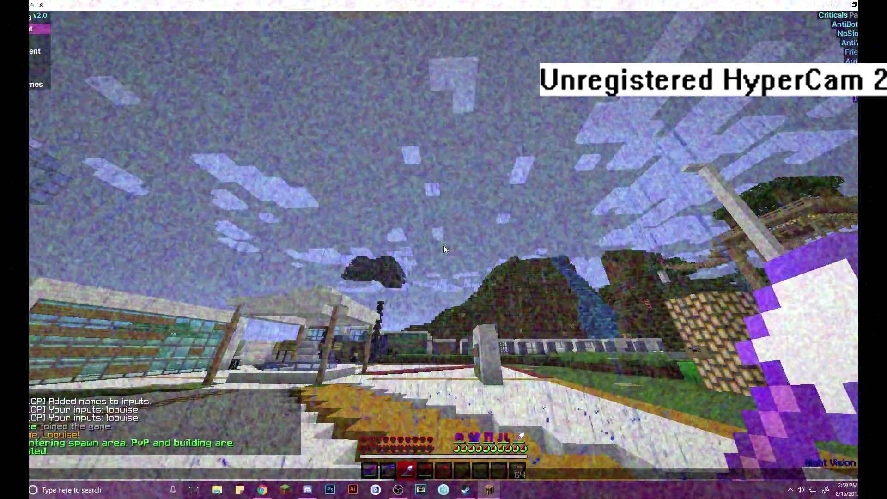
text(im using)
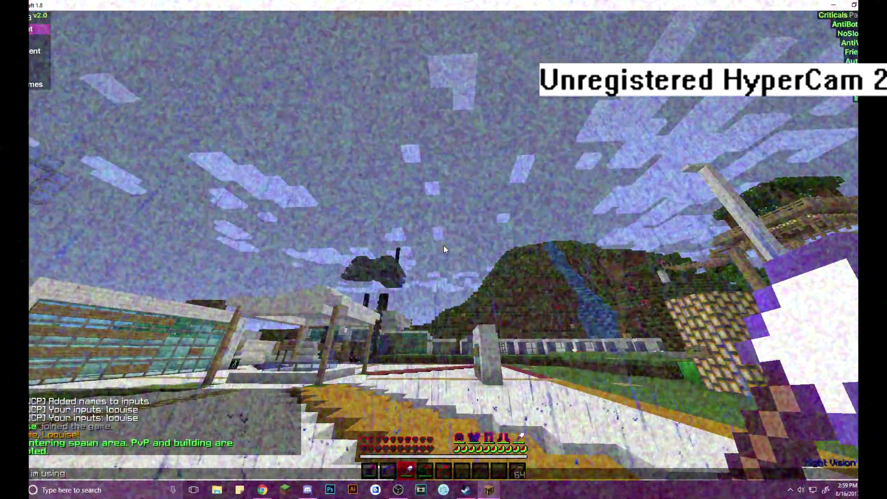
text( sigma 2.0 am)
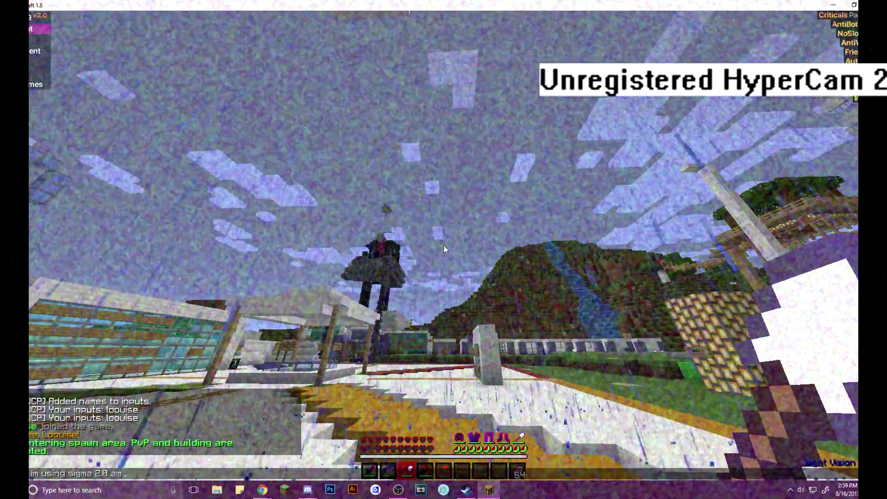
text( i cool now)
key(Return)
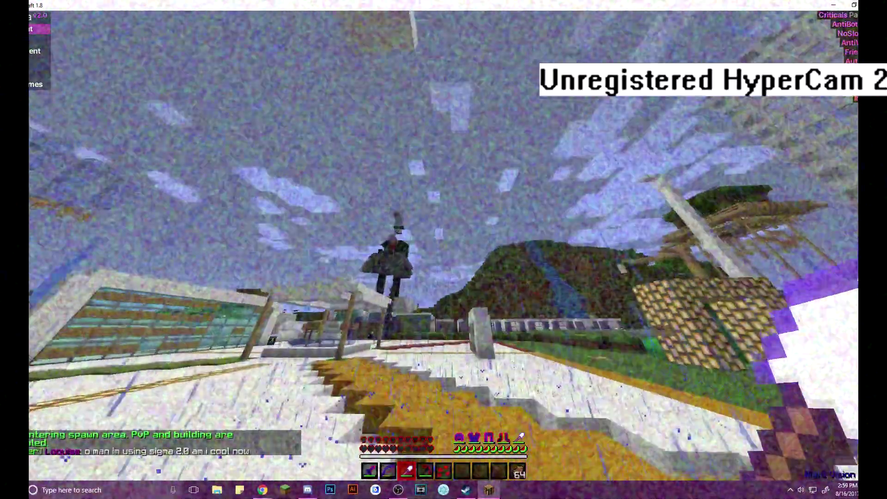
Step: Walk forward through the spawn area and view the Sigma client's module category window, closing it after viewing
key(w)
key(Tab)
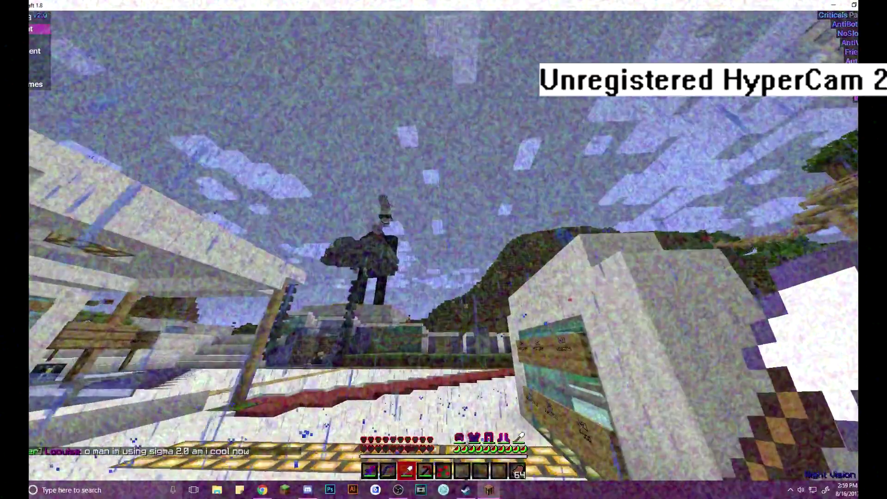
key(F5)
key(F5)
key(F6)
key(Escape)
key(F5)
key(F5)
key(F5)
key(F5)
key(Shift_R)
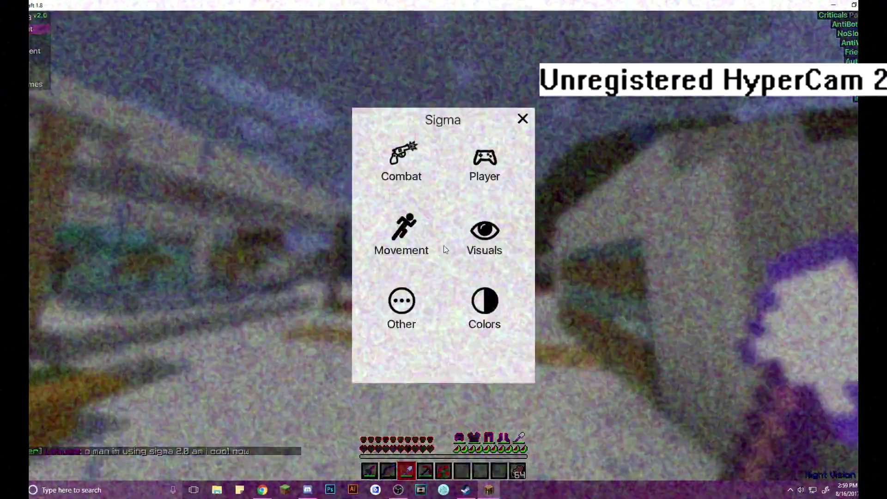
key(Escape)
Step: Browse the Sigma overlay's category list down to its last entry while walking forward
key(Right)
key(Left)
key(Down)
key(Down)
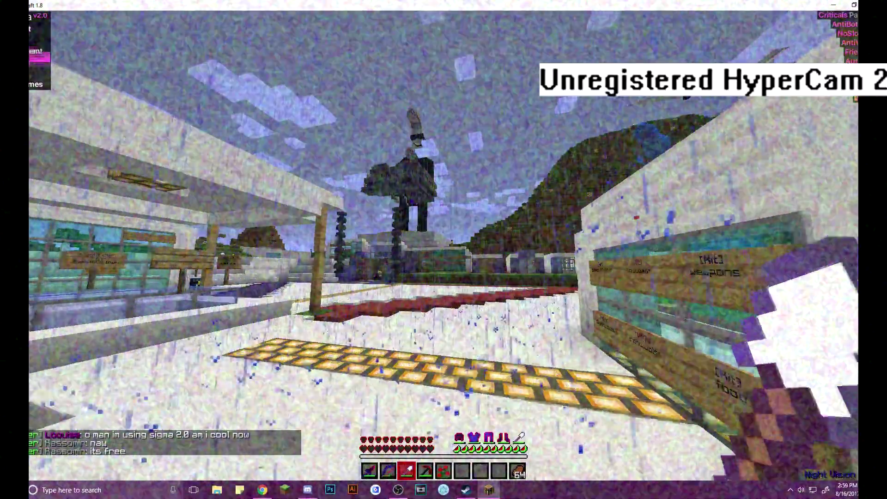
key(Down)
key(Down)
key(Down)
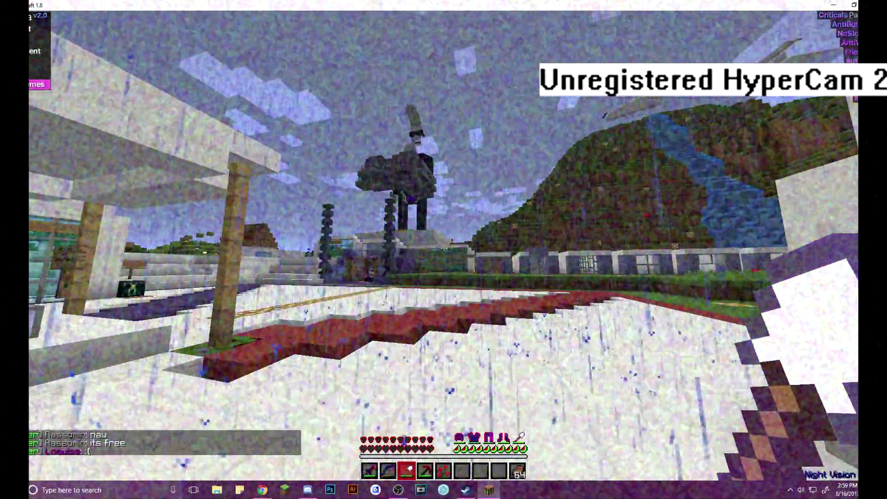
key(w)
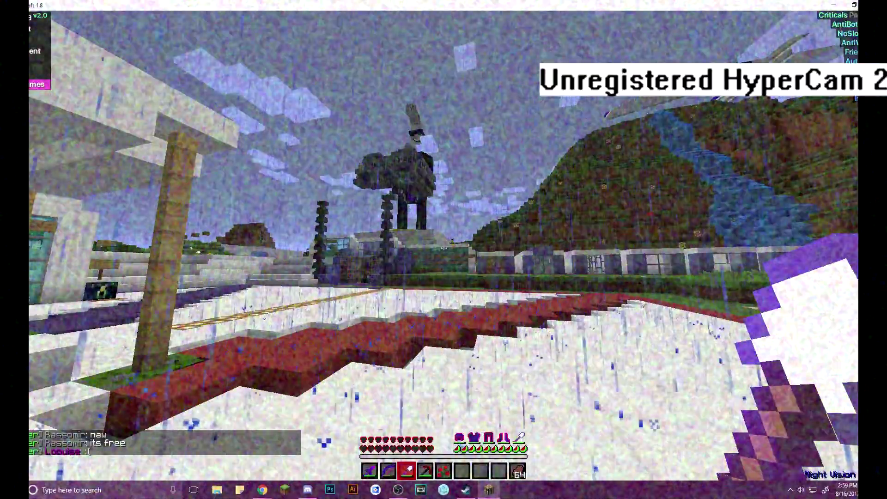